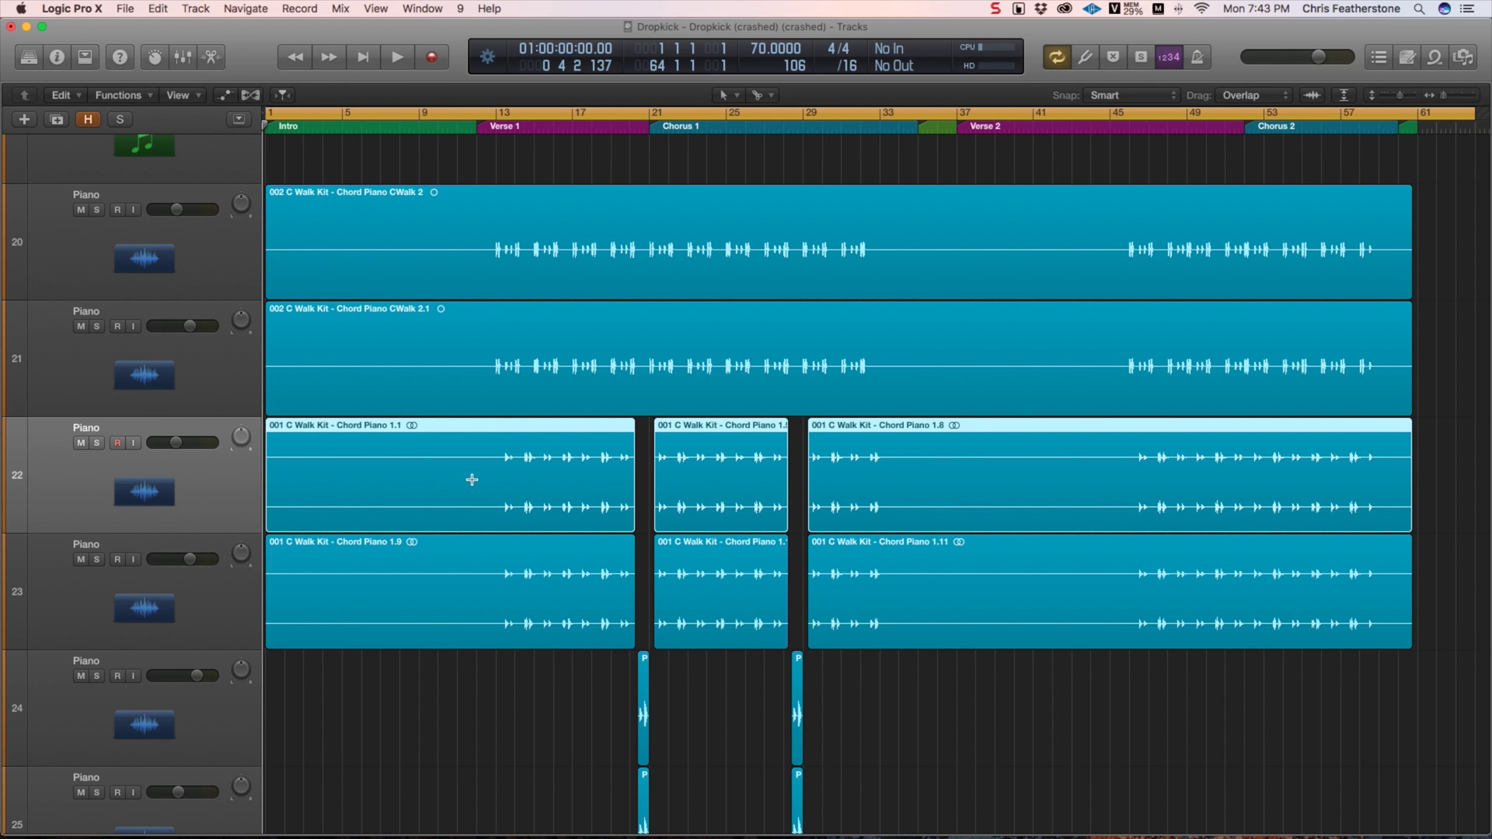
- Select Piano track 22 and solo it so only its chord piano regions play
left_click(229, 399)
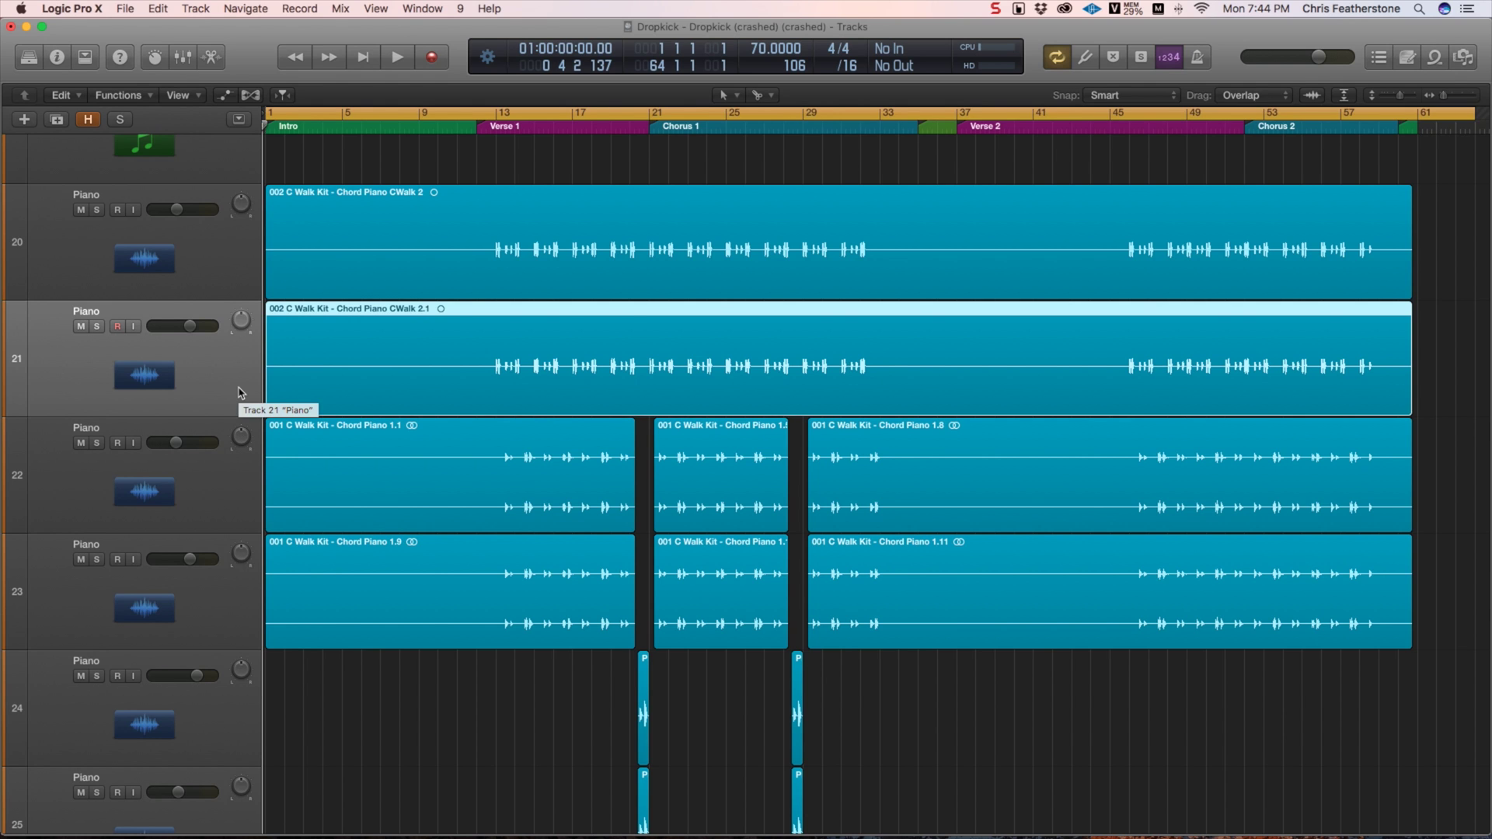
left_click(230, 498)
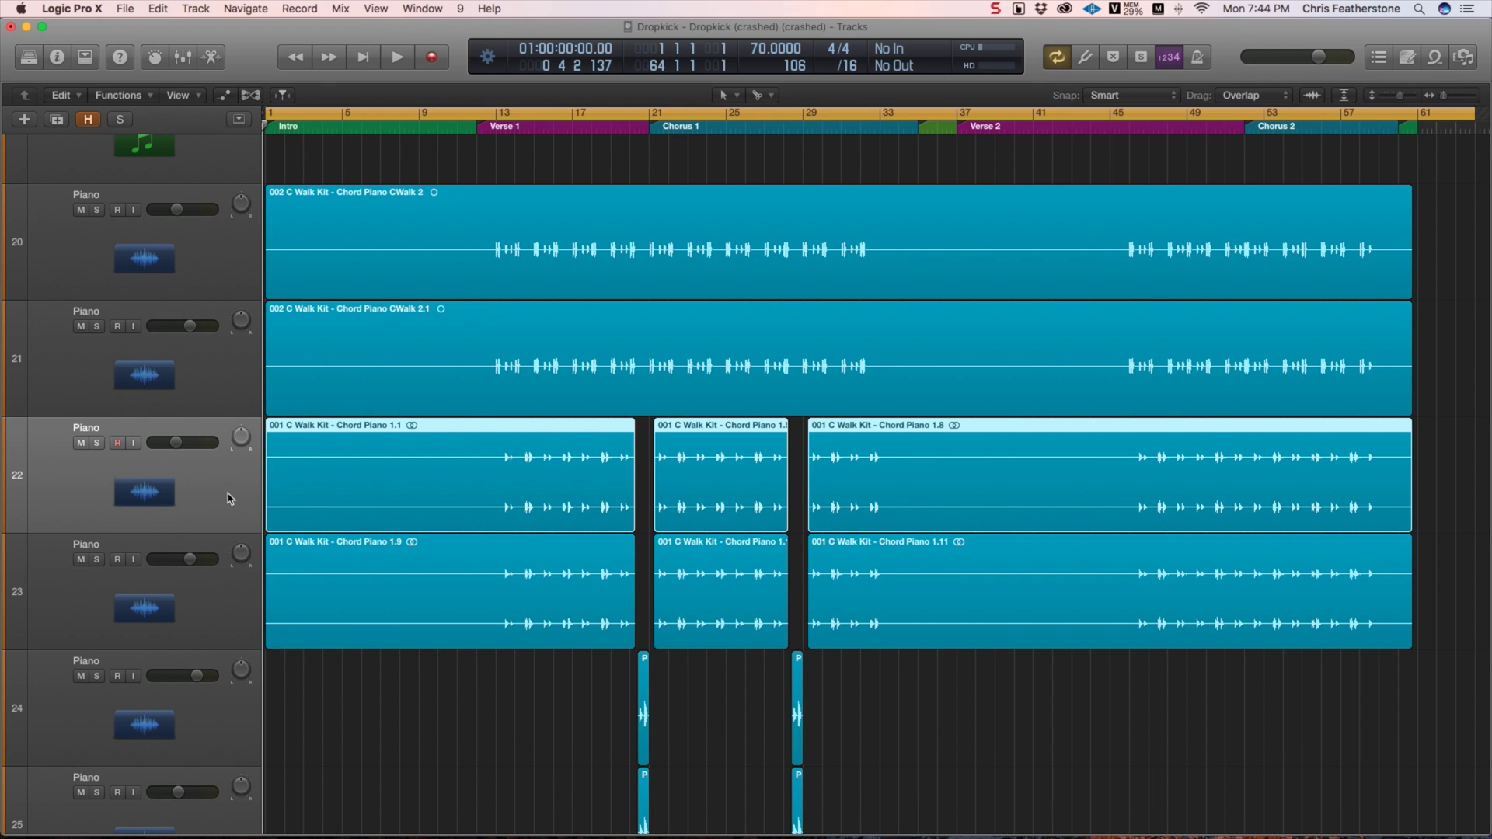
scroll(230, 498, "down", 1)
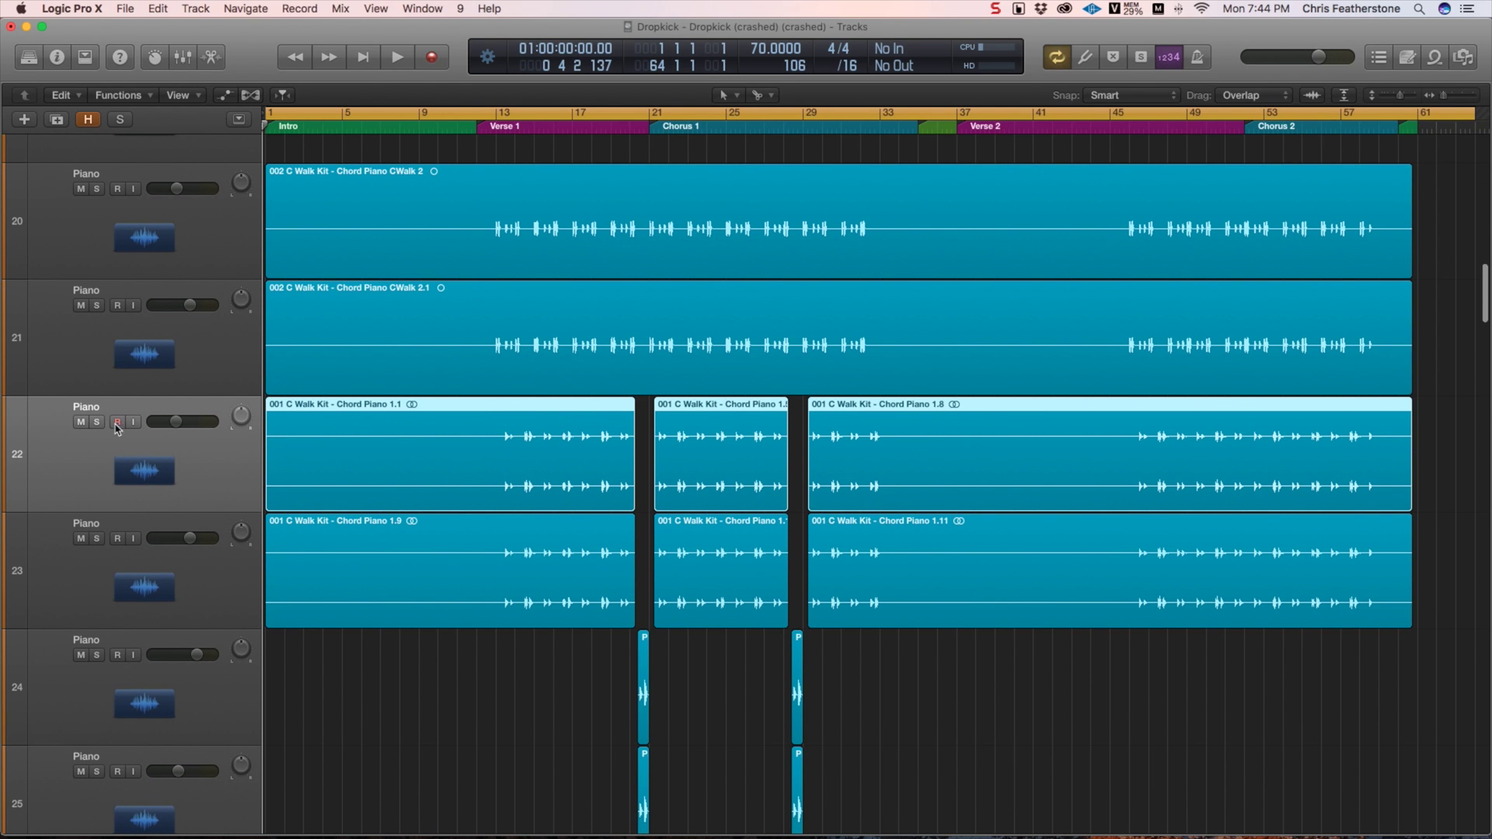
left_click(98, 422)
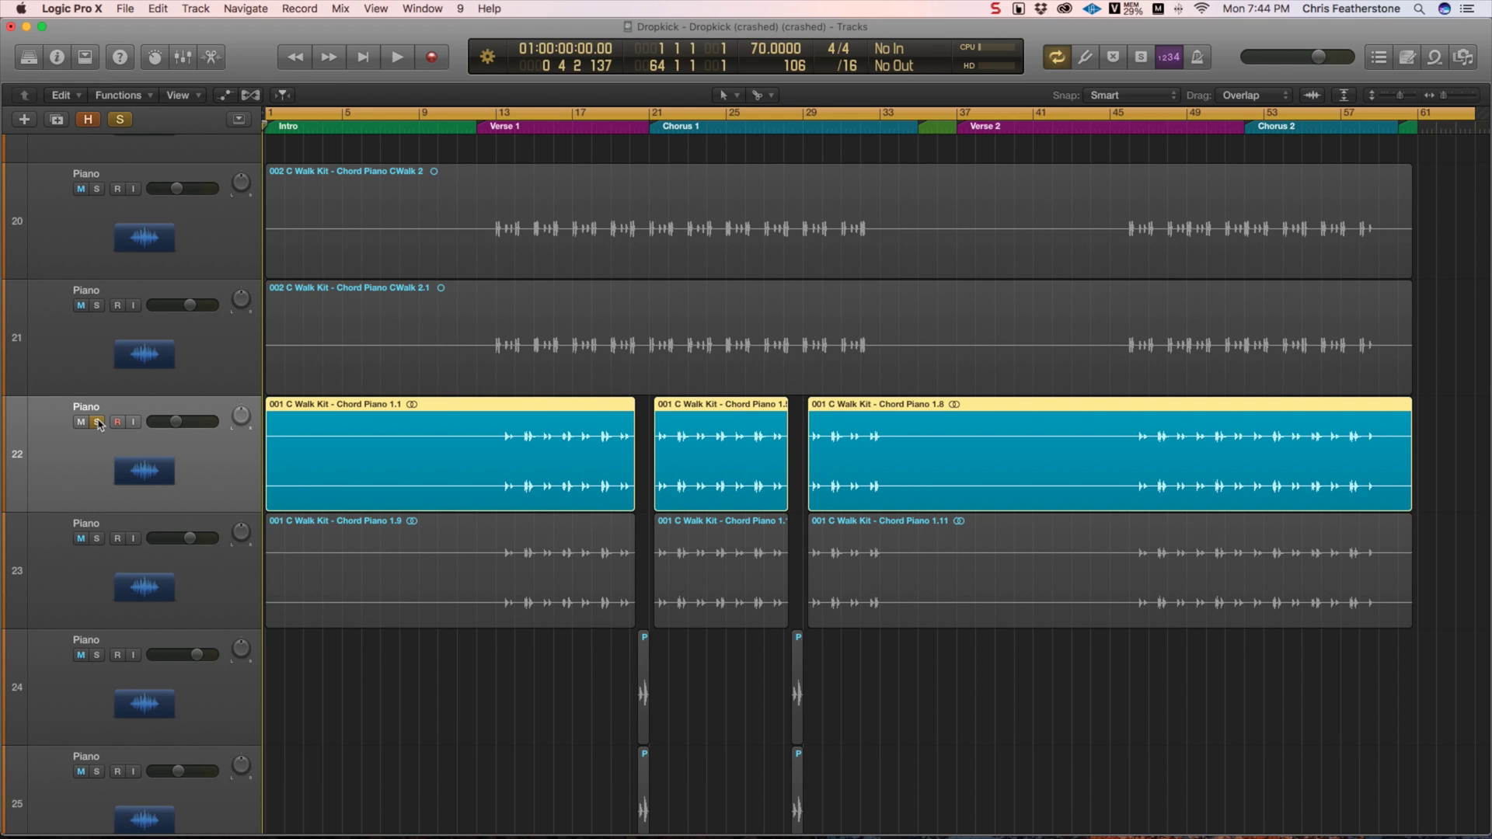
key("super+b")
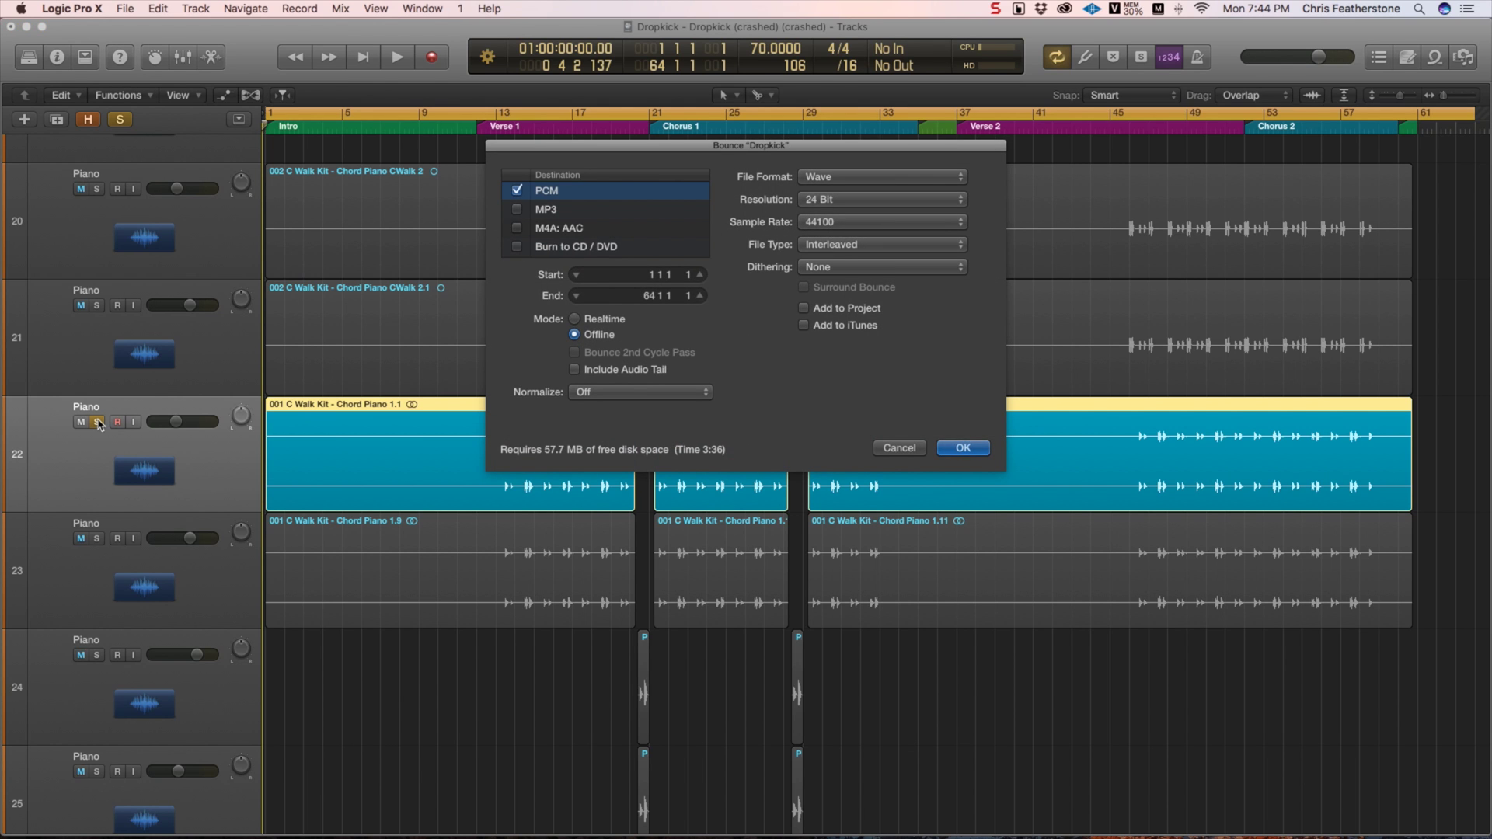
- Set the 24-bit Wave bounce's file type to Split and confirm the settings
left_click_drag(814, 150, 683, 178)
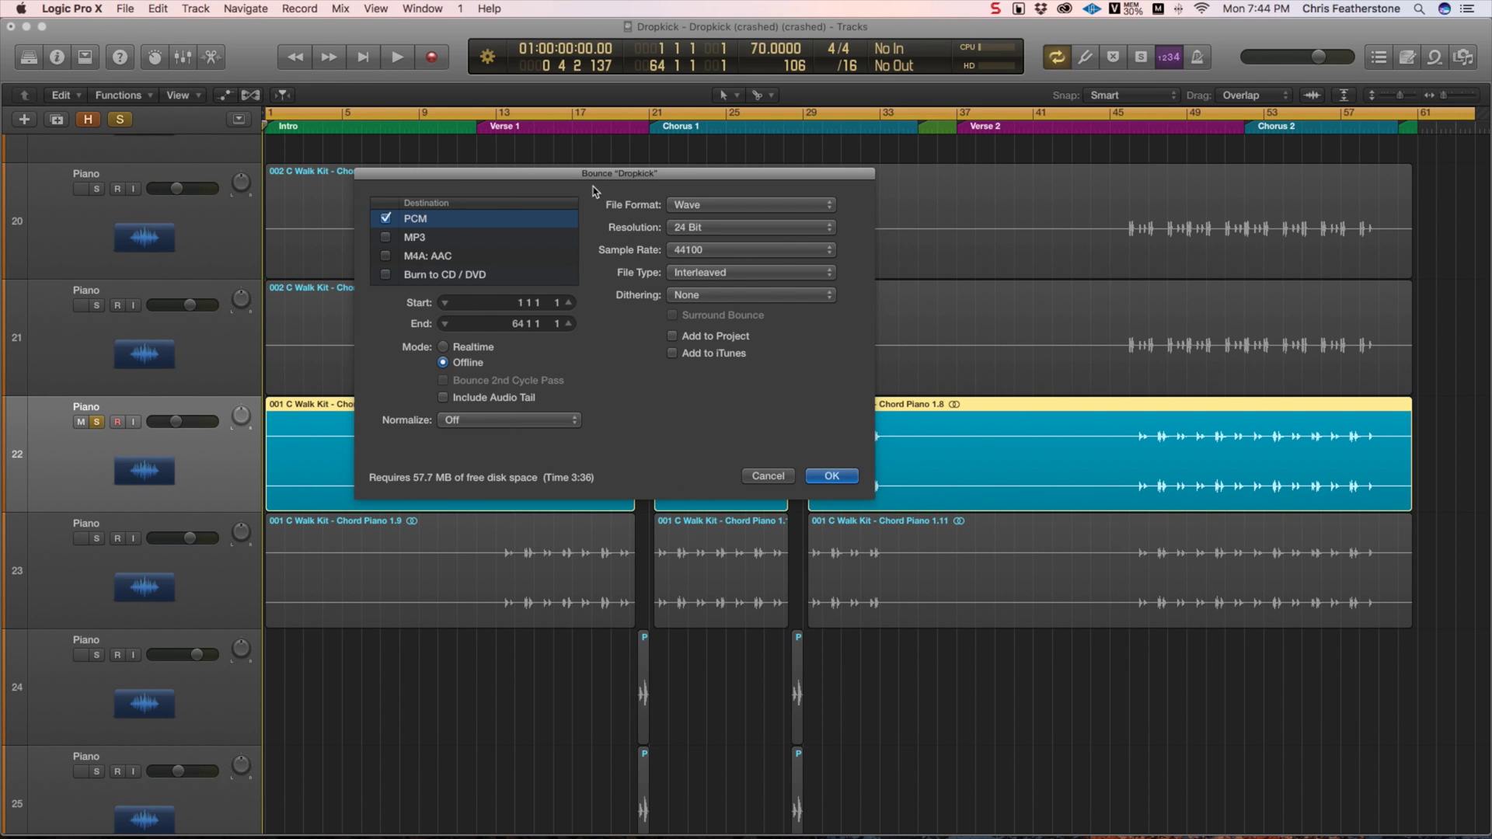
left_click_drag(596, 180, 602, 181)
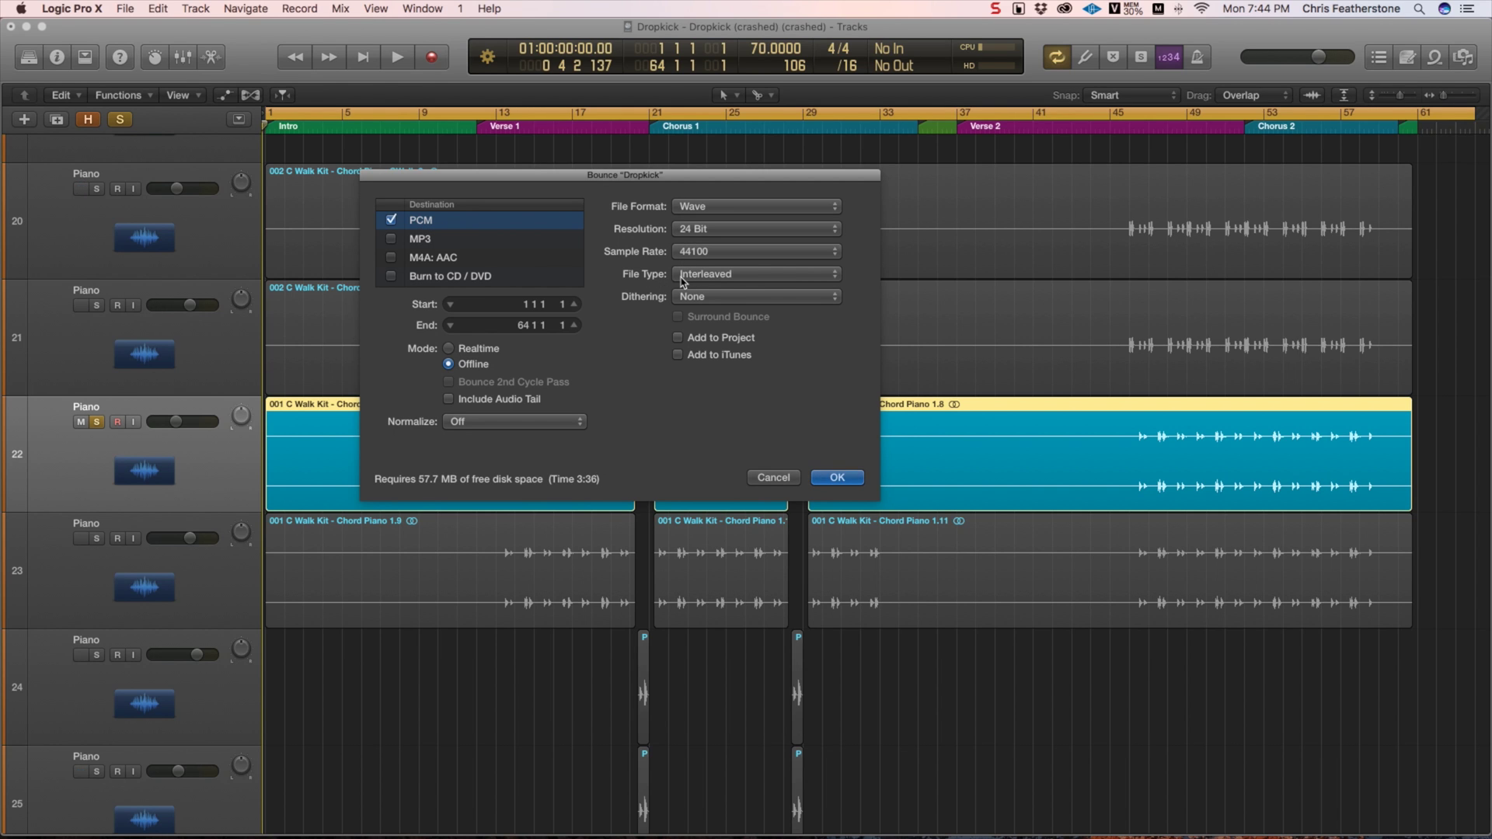
left_click(833, 277)
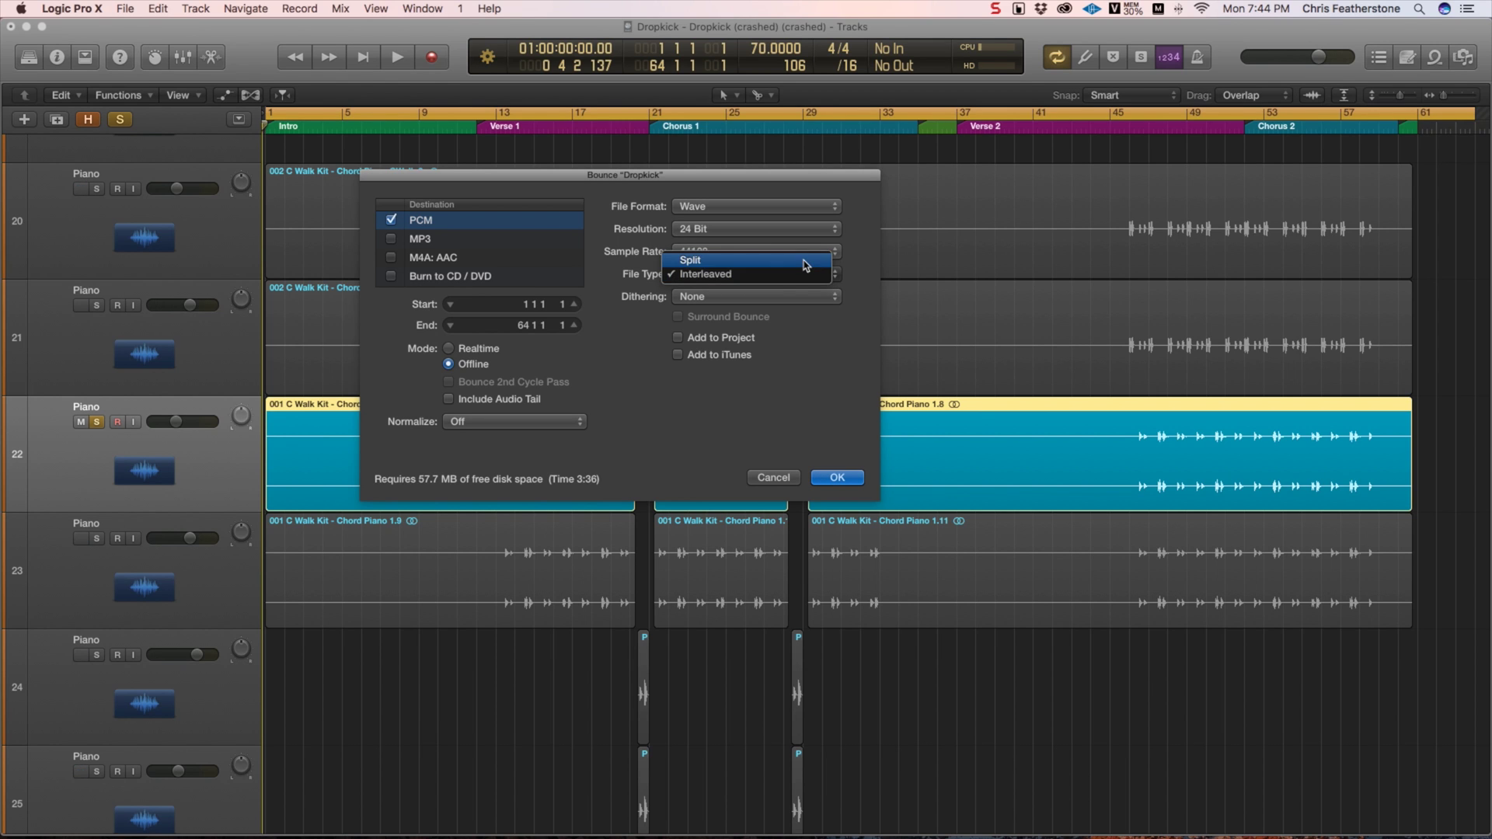
left_click(805, 265)
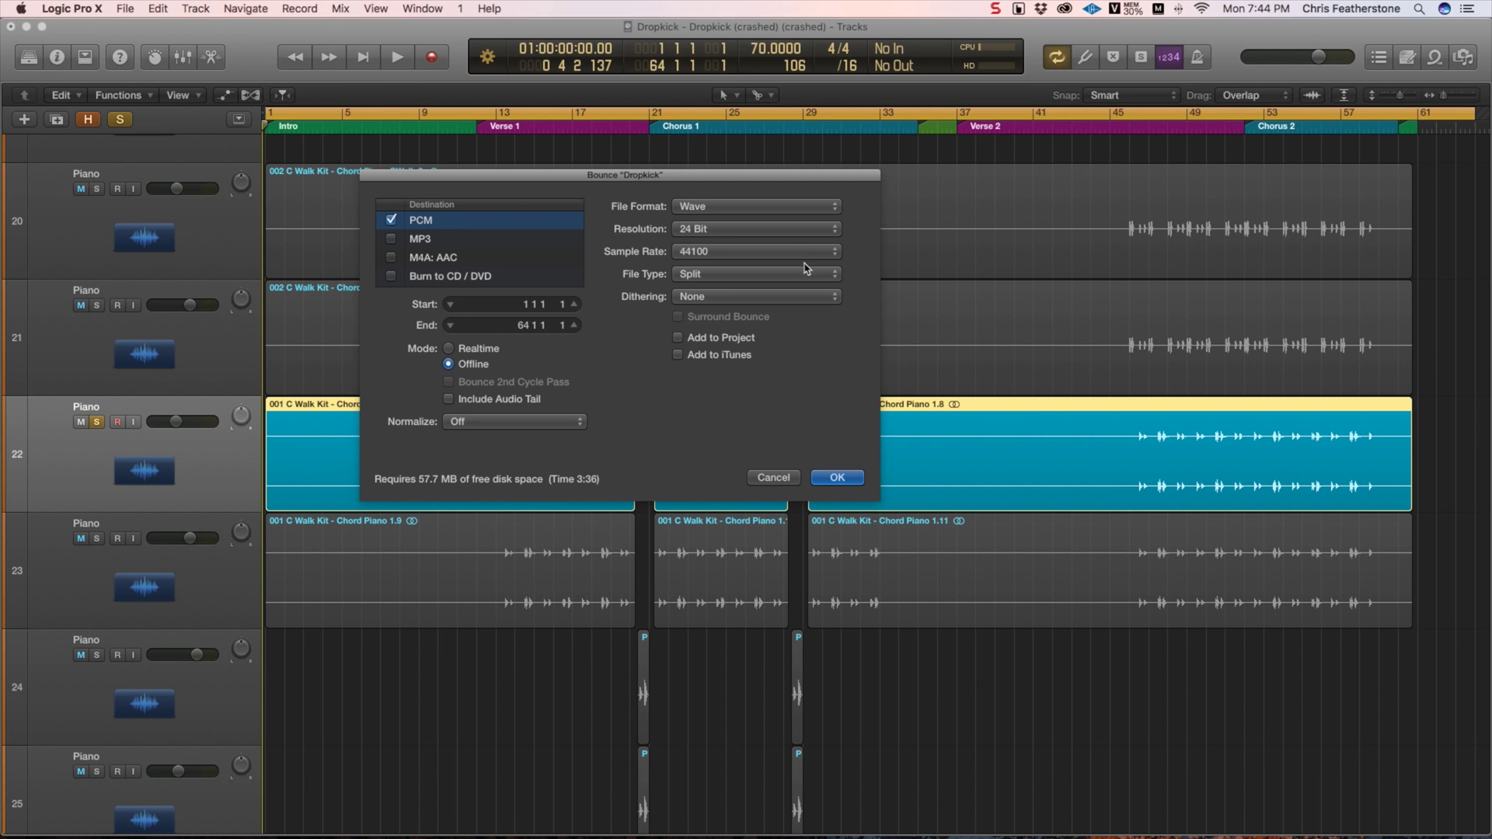
left_click(829, 478)
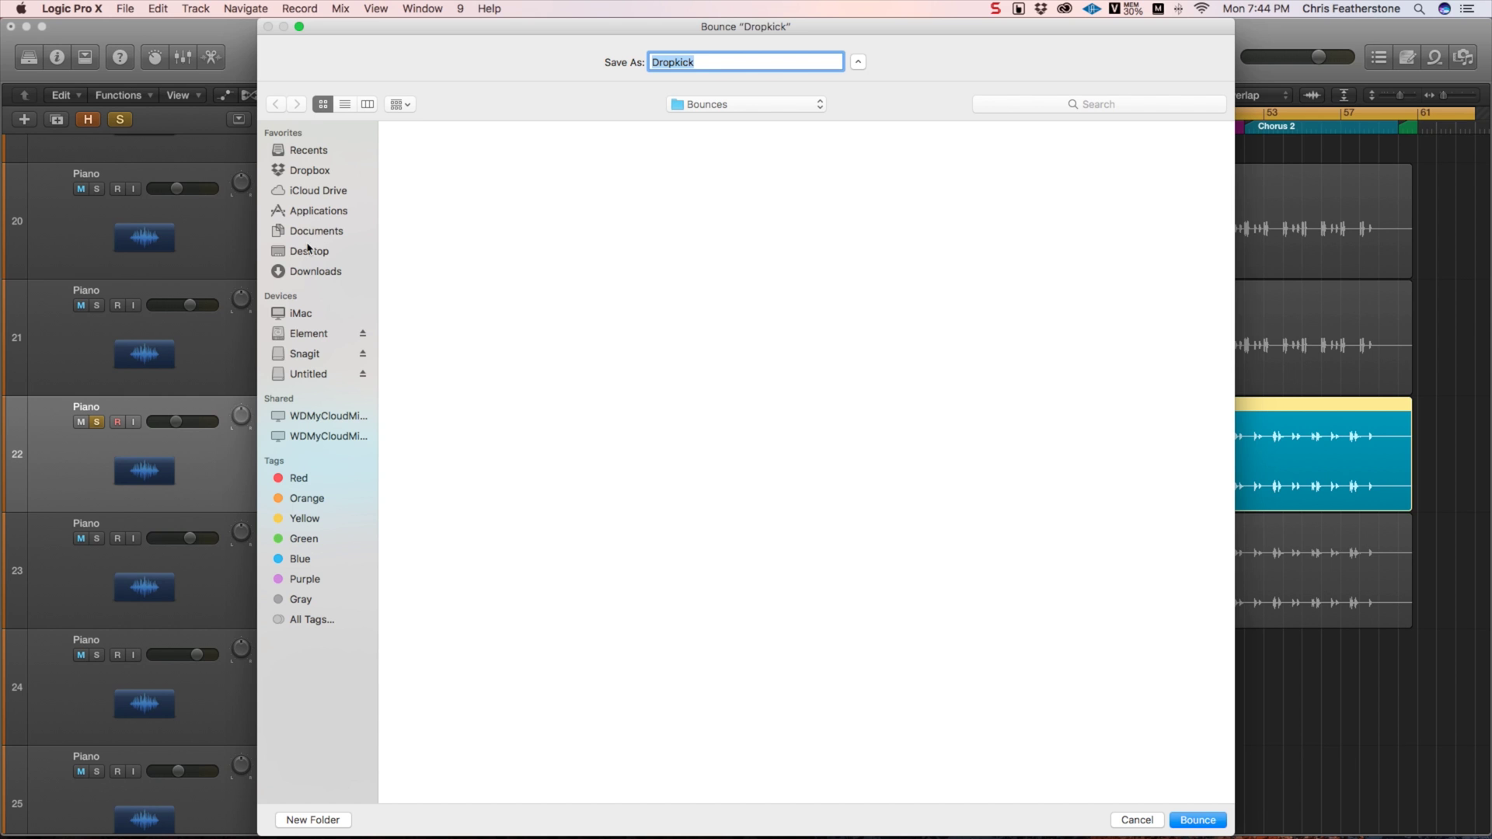
- Choose the Desktop as the destination and bounce Dropkick
left_click(309, 251)
left_click(1197, 821)
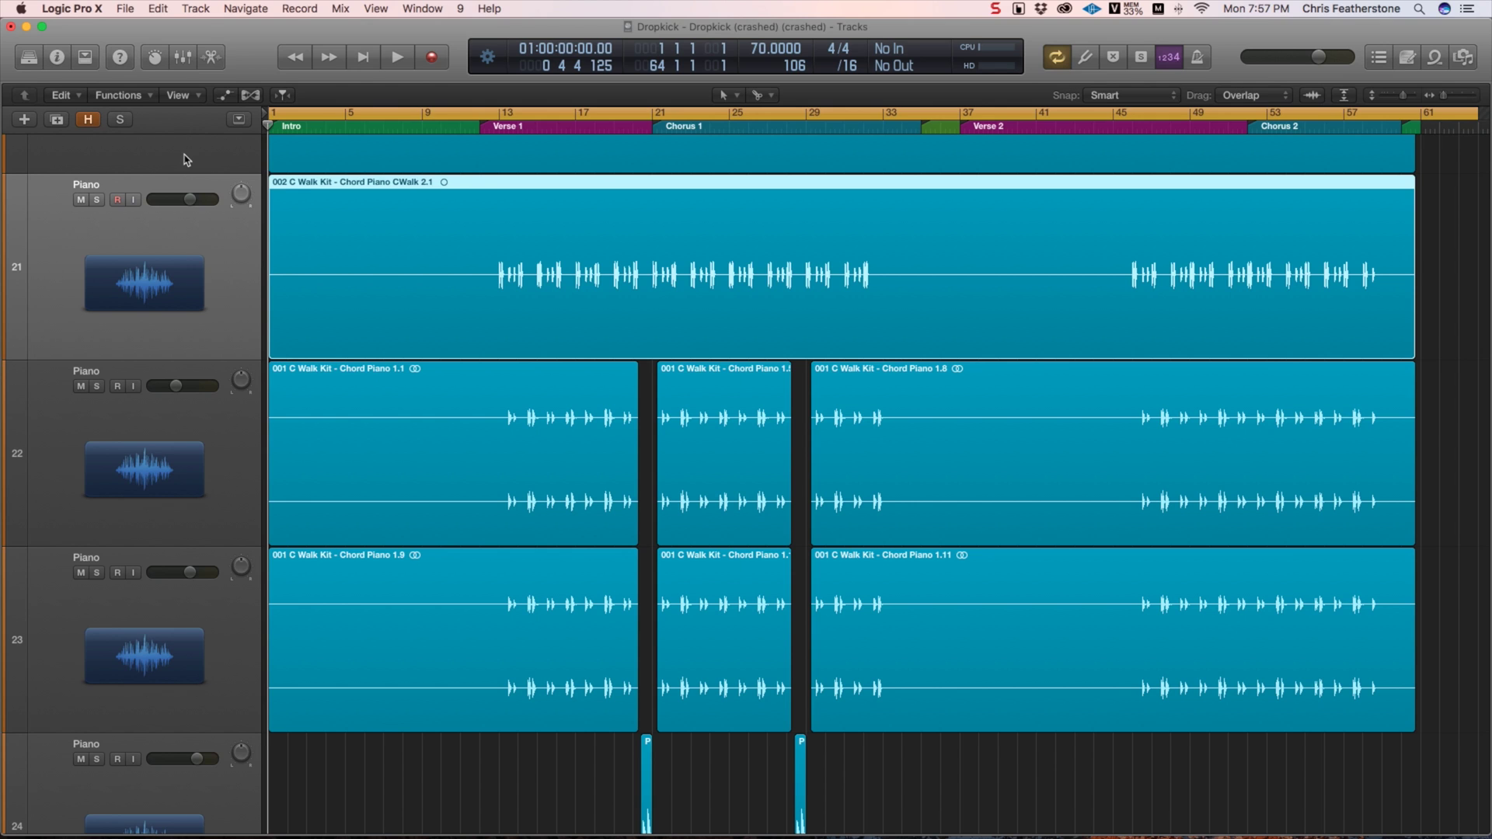
- Create one new empty audio track, Audio 111, then move the Logic window aside
left_click(26, 120)
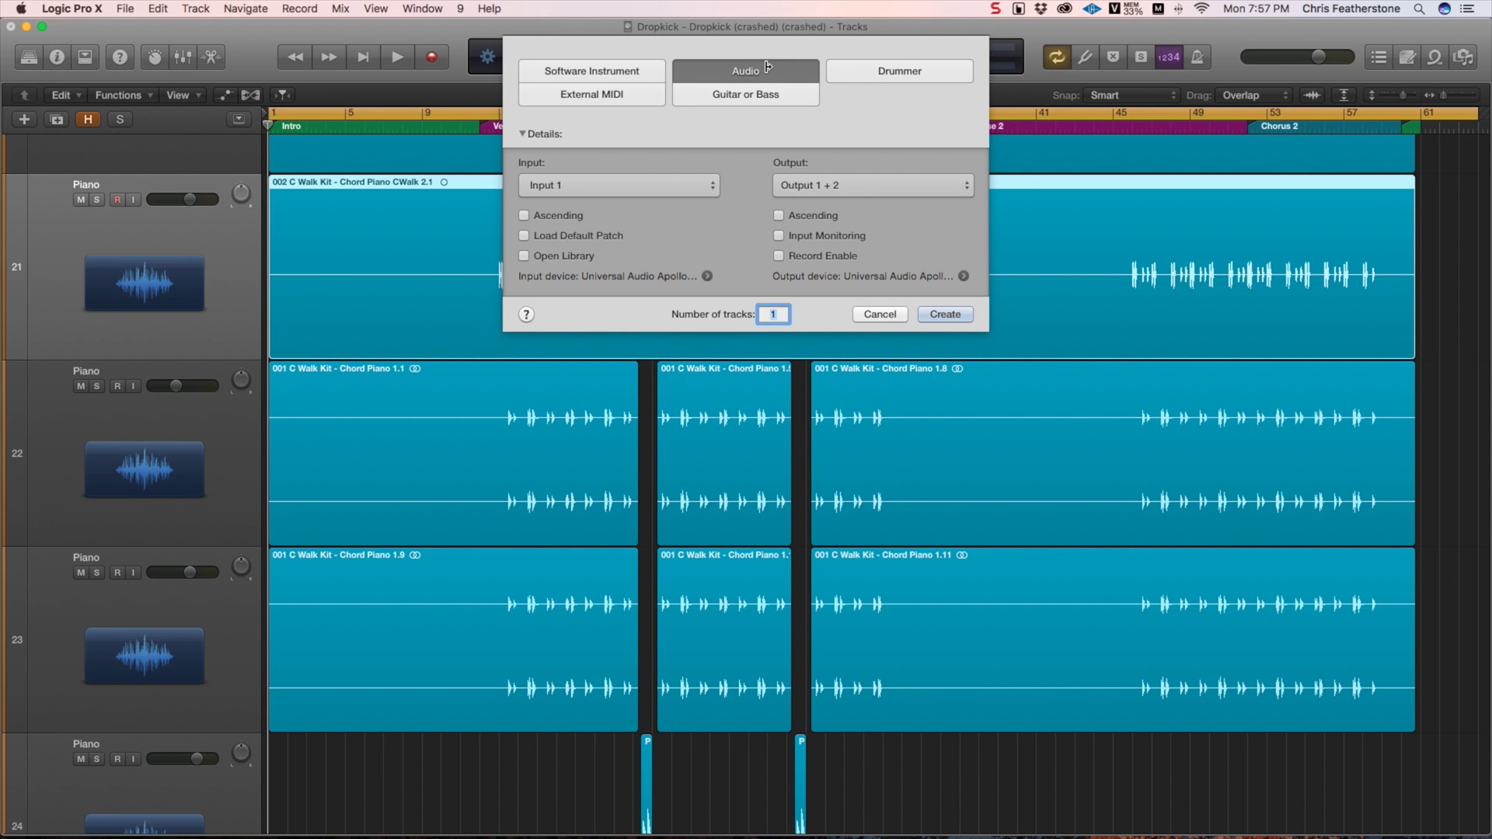
left_click(954, 313)
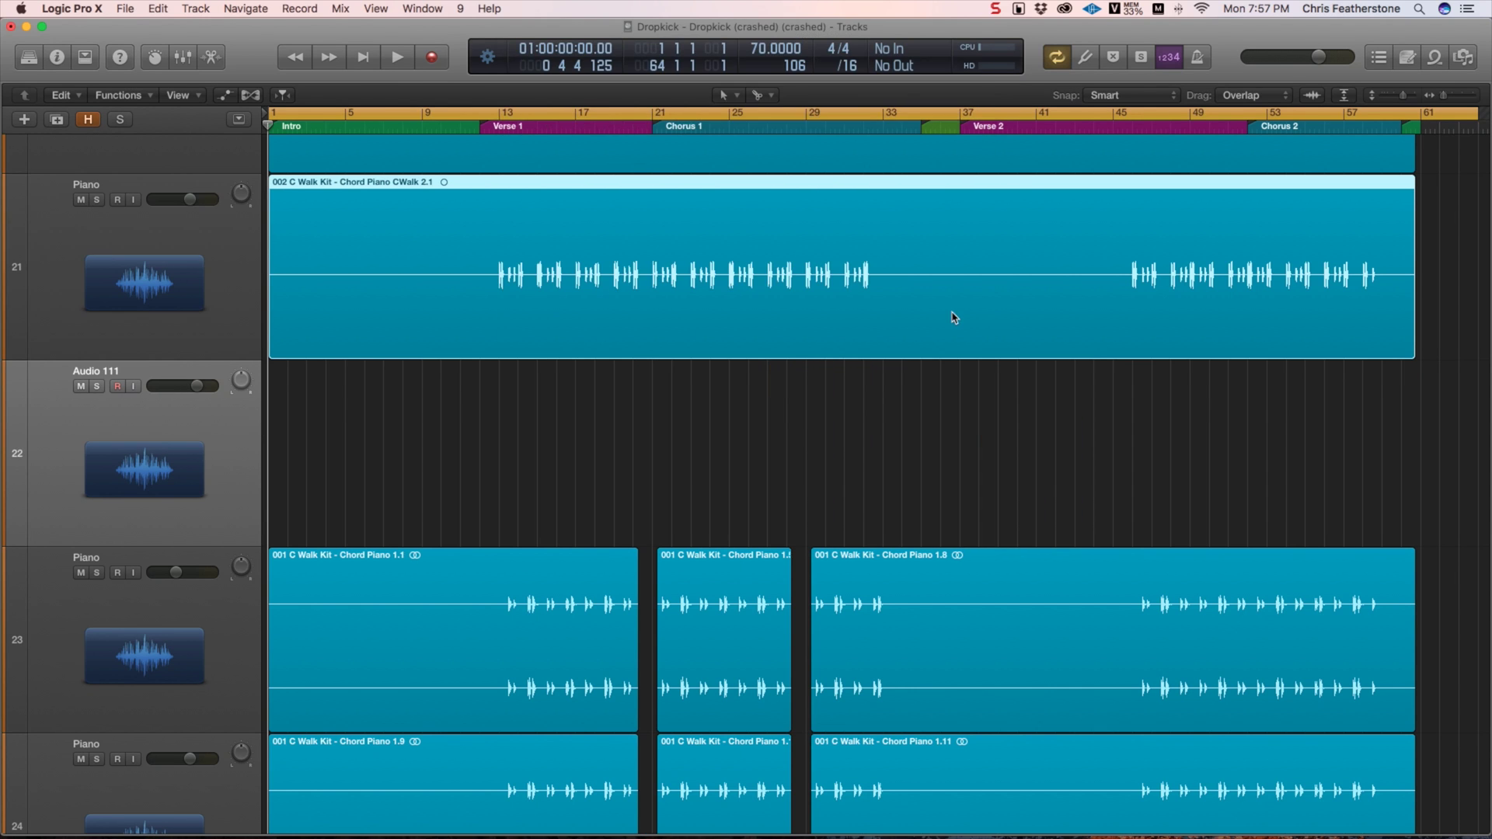
left_click_drag(1246, 33, 1051, 32)
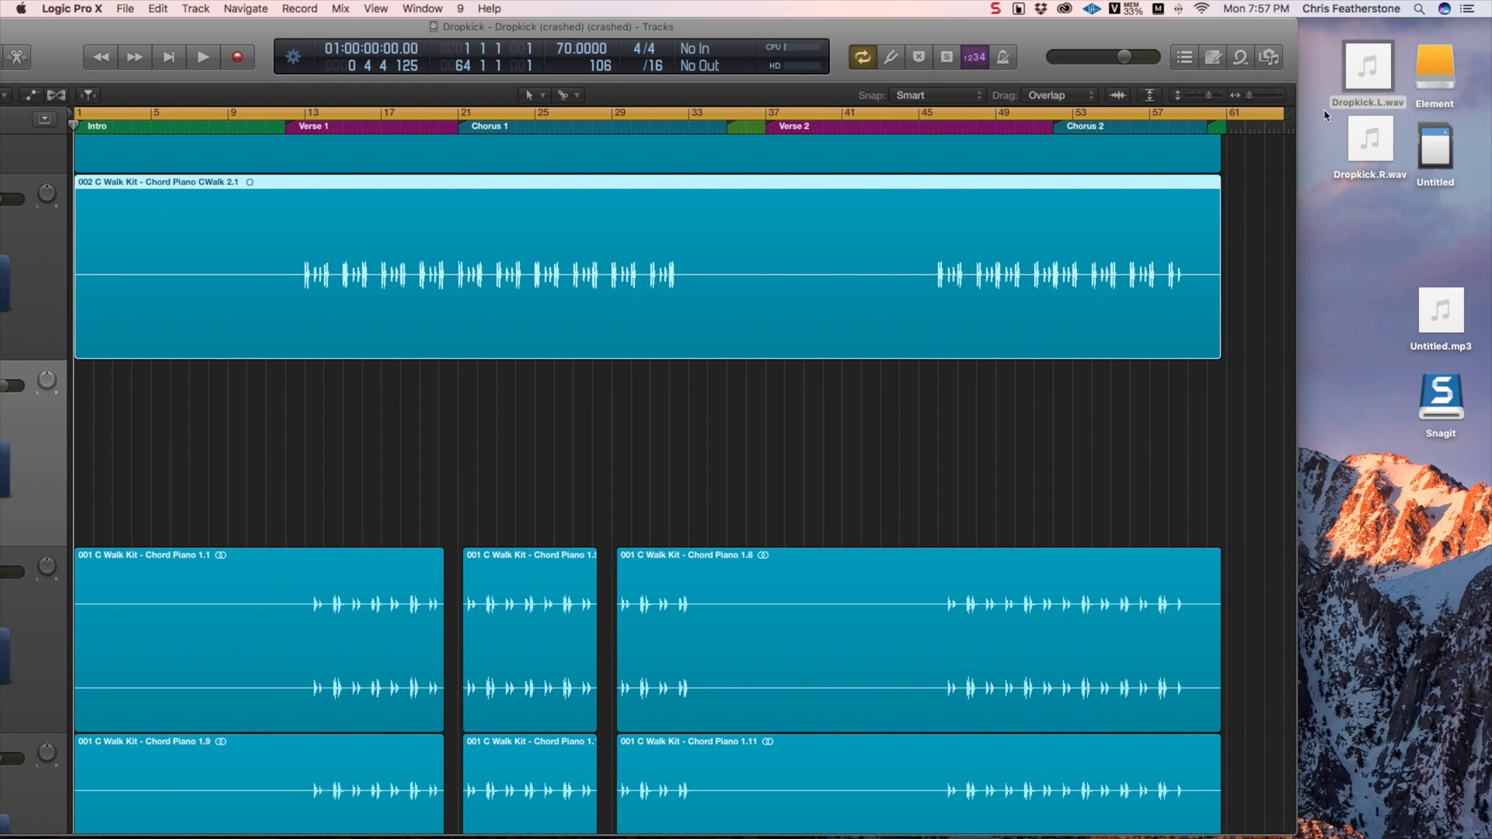
left_click_drag(1326, 90, 1363, 137)
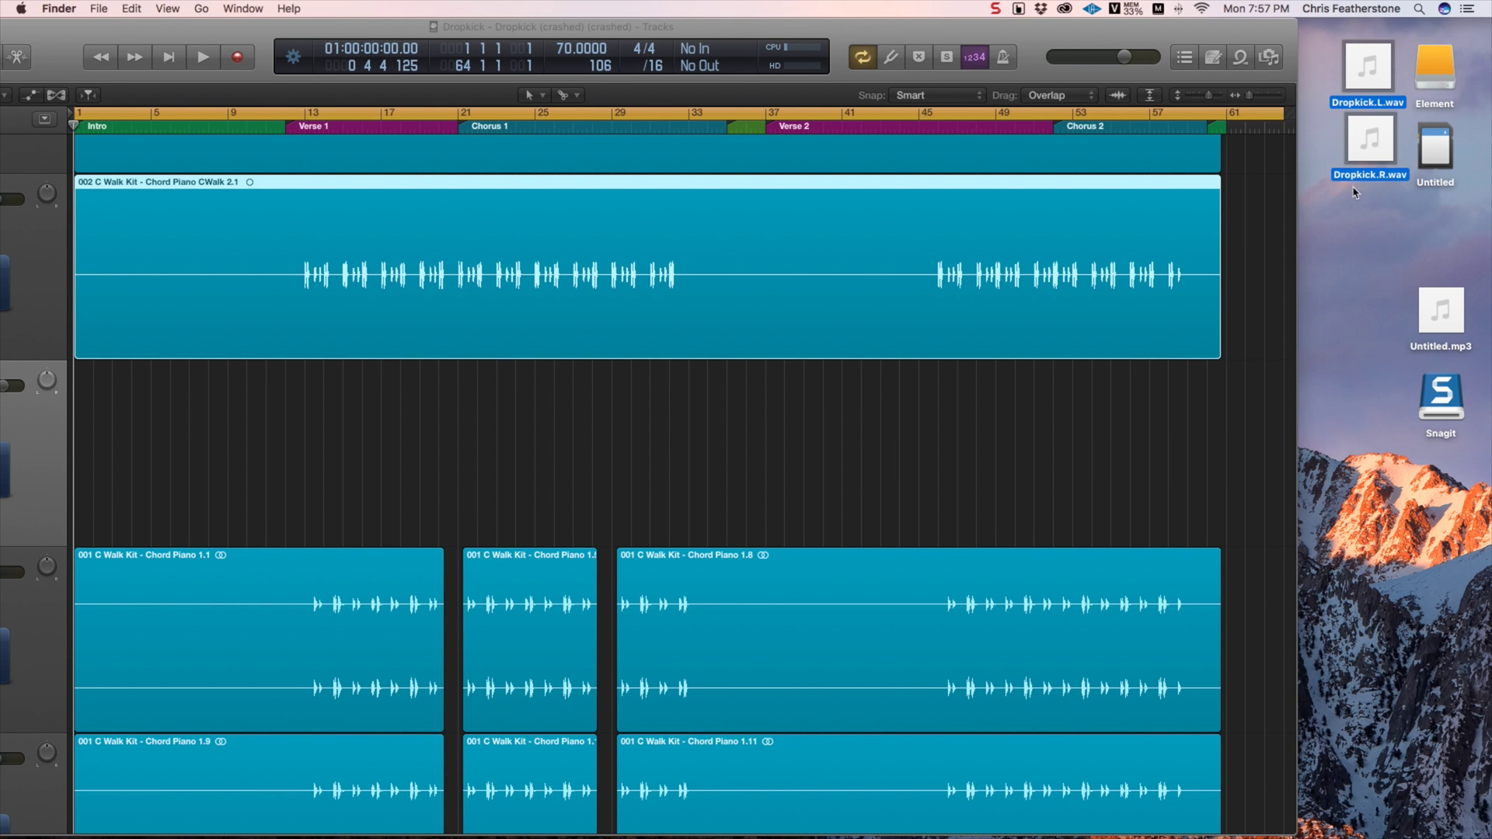
left_click(1354, 210)
left_click_drag(1368, 66, 78, 406)
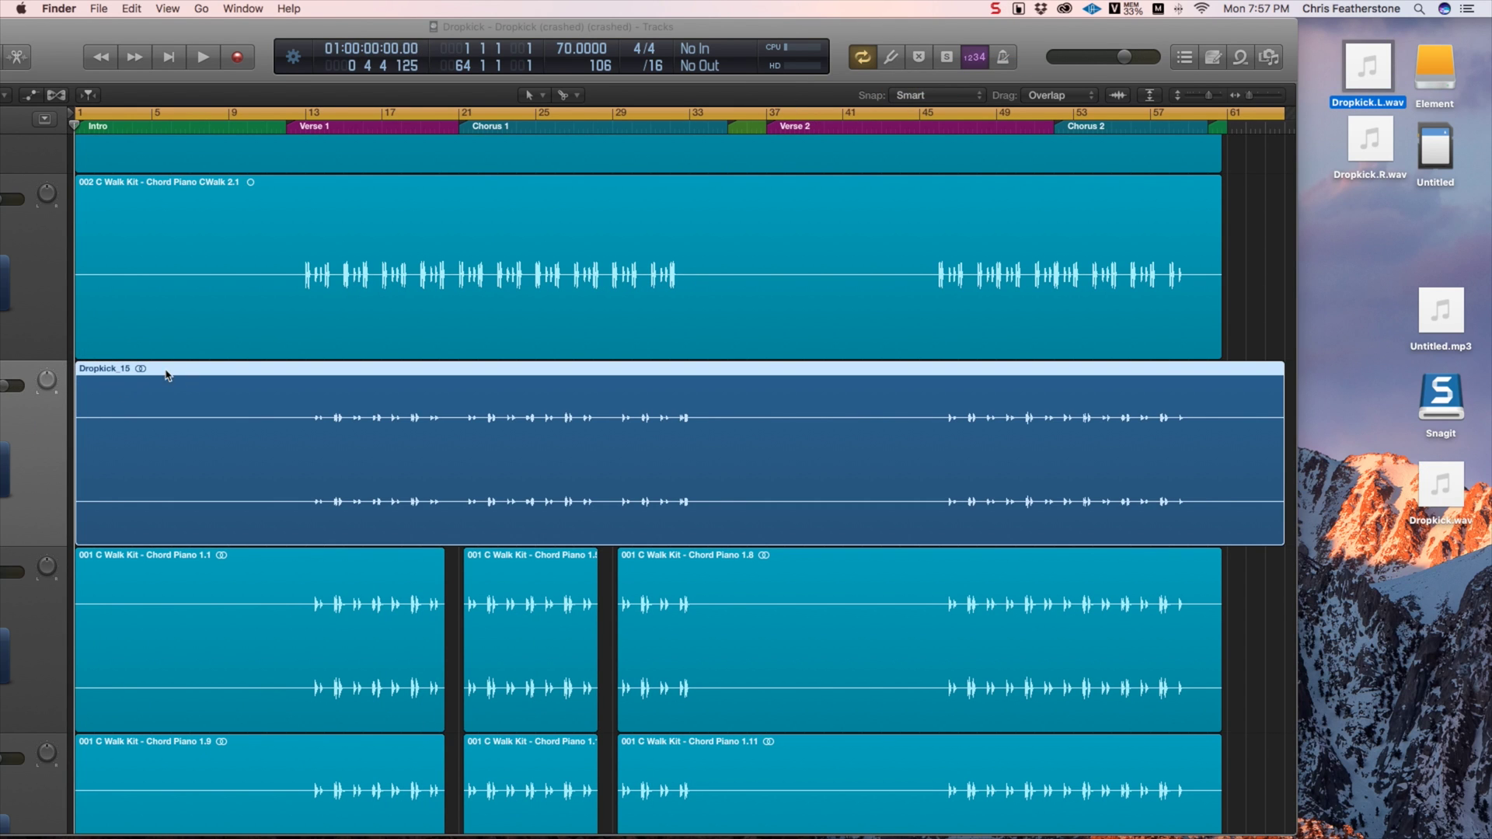
left_click_drag(211, 32, 357, 31)
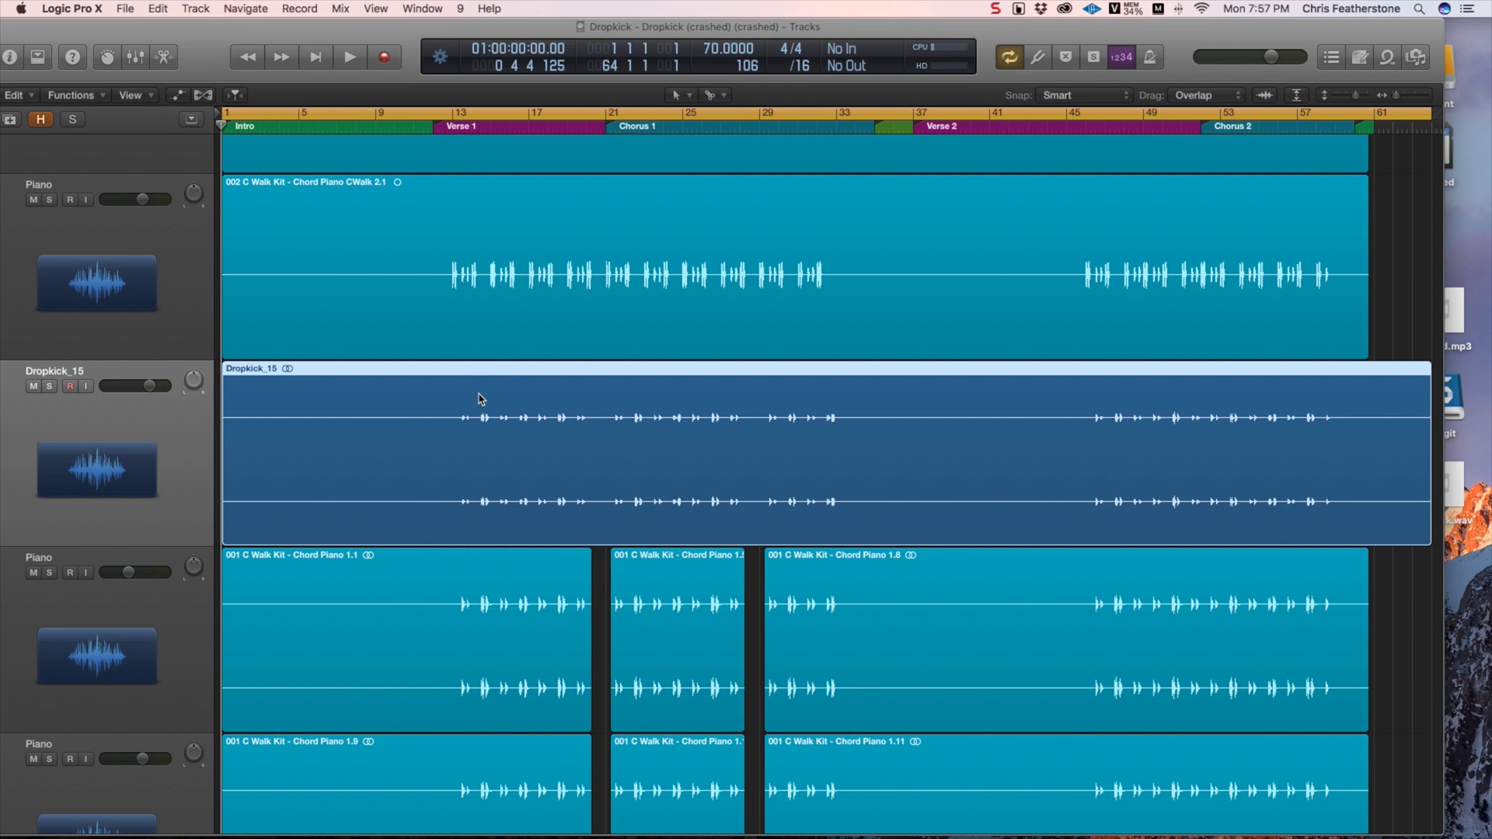
left_click_drag(1009, 26, 909, 26)
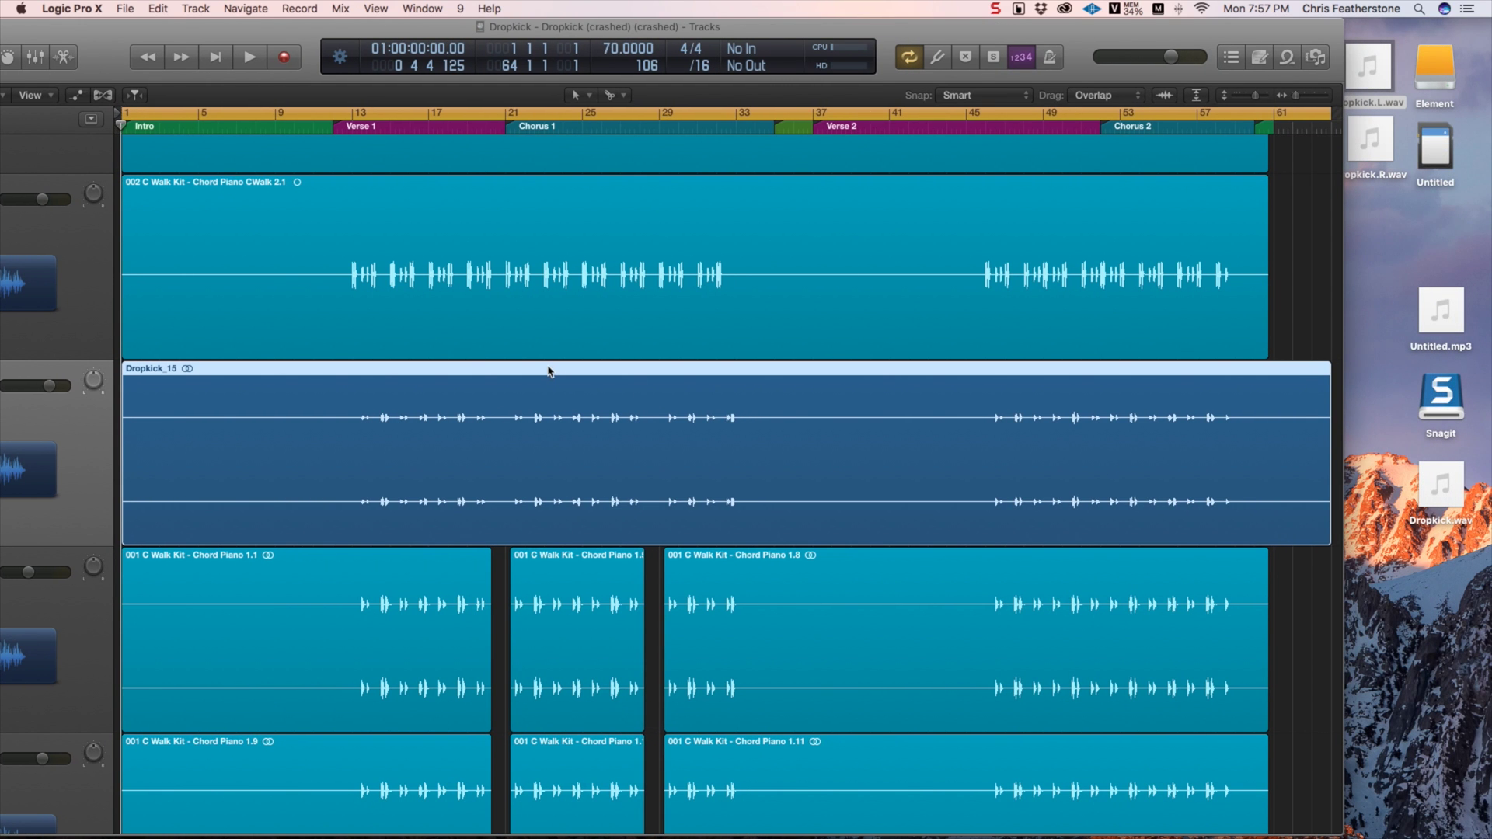
key("Delete")
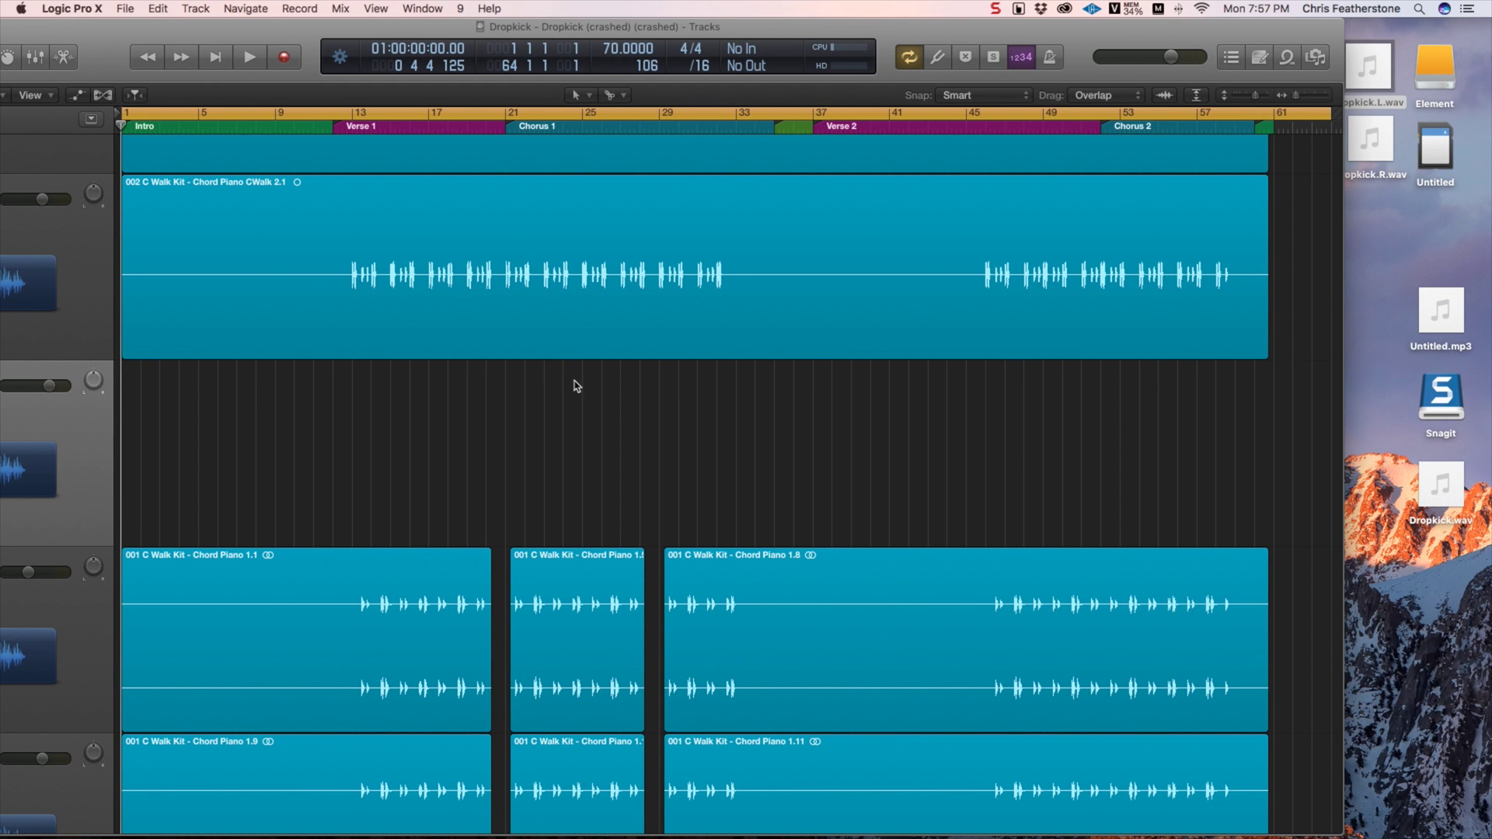
left_click_drag(1324, 29, 1294, 31)
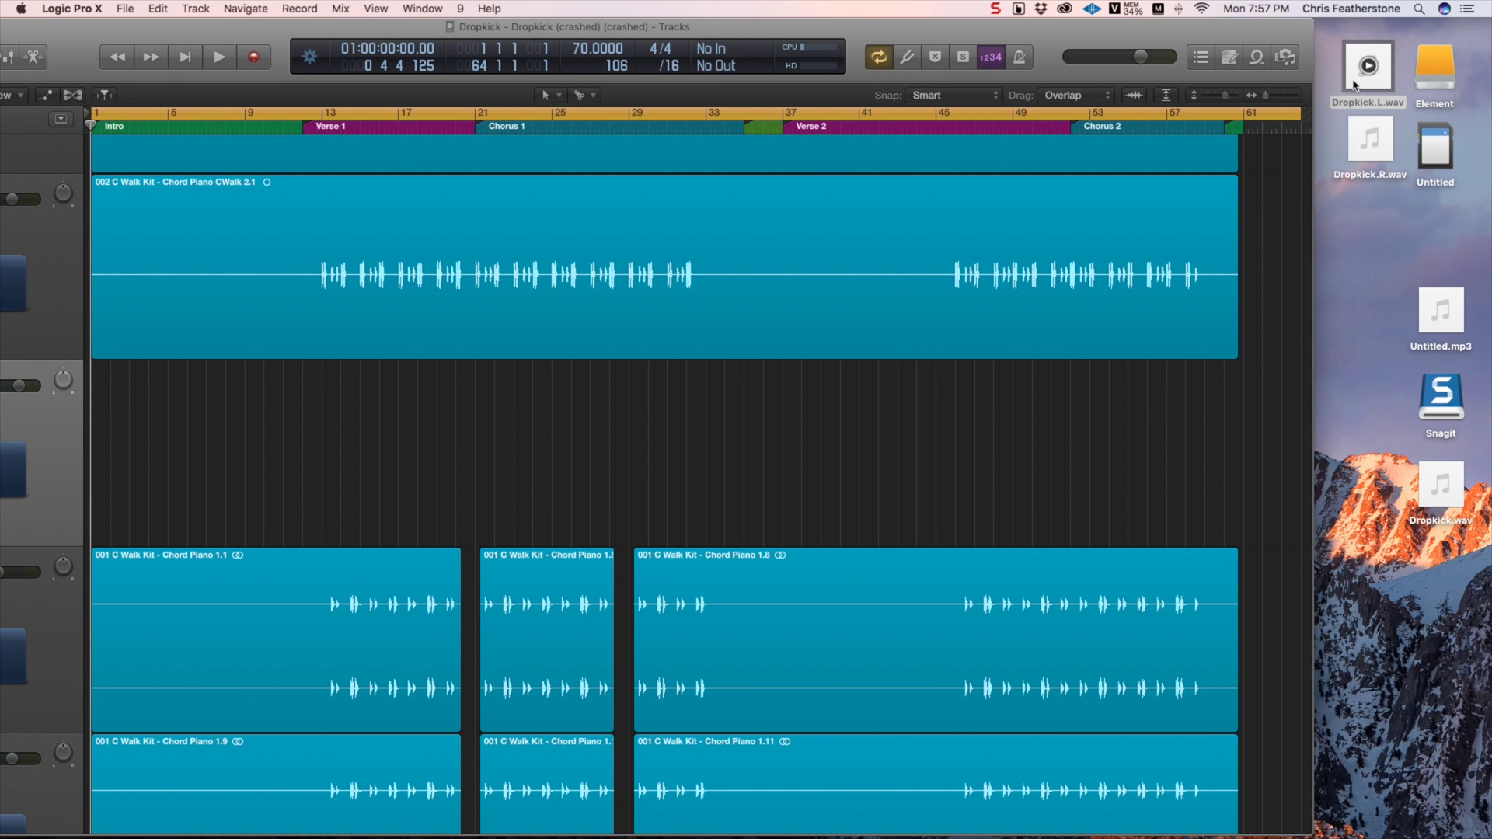
- Rename Dropkick.L.wav on the Desktop to Piano.wav
left_click(1356, 105)
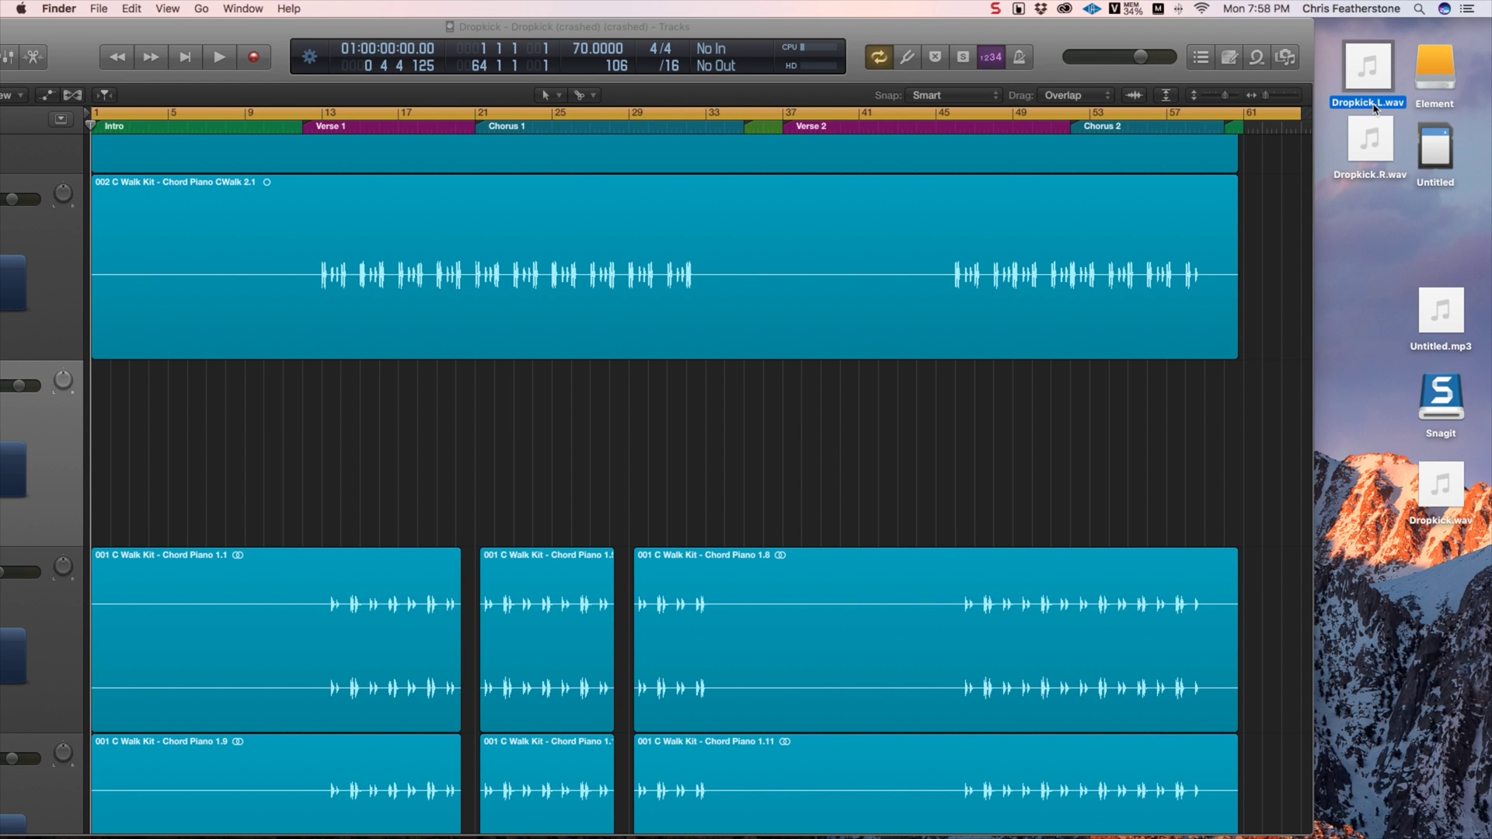
left_click(1373, 107)
type("Piano")
key("Return")
- Import Piano.wav onto the empty audio track as a full-length region
mouse_move(1377, 85)
left_click_drag(1380, 87, 105, 493)
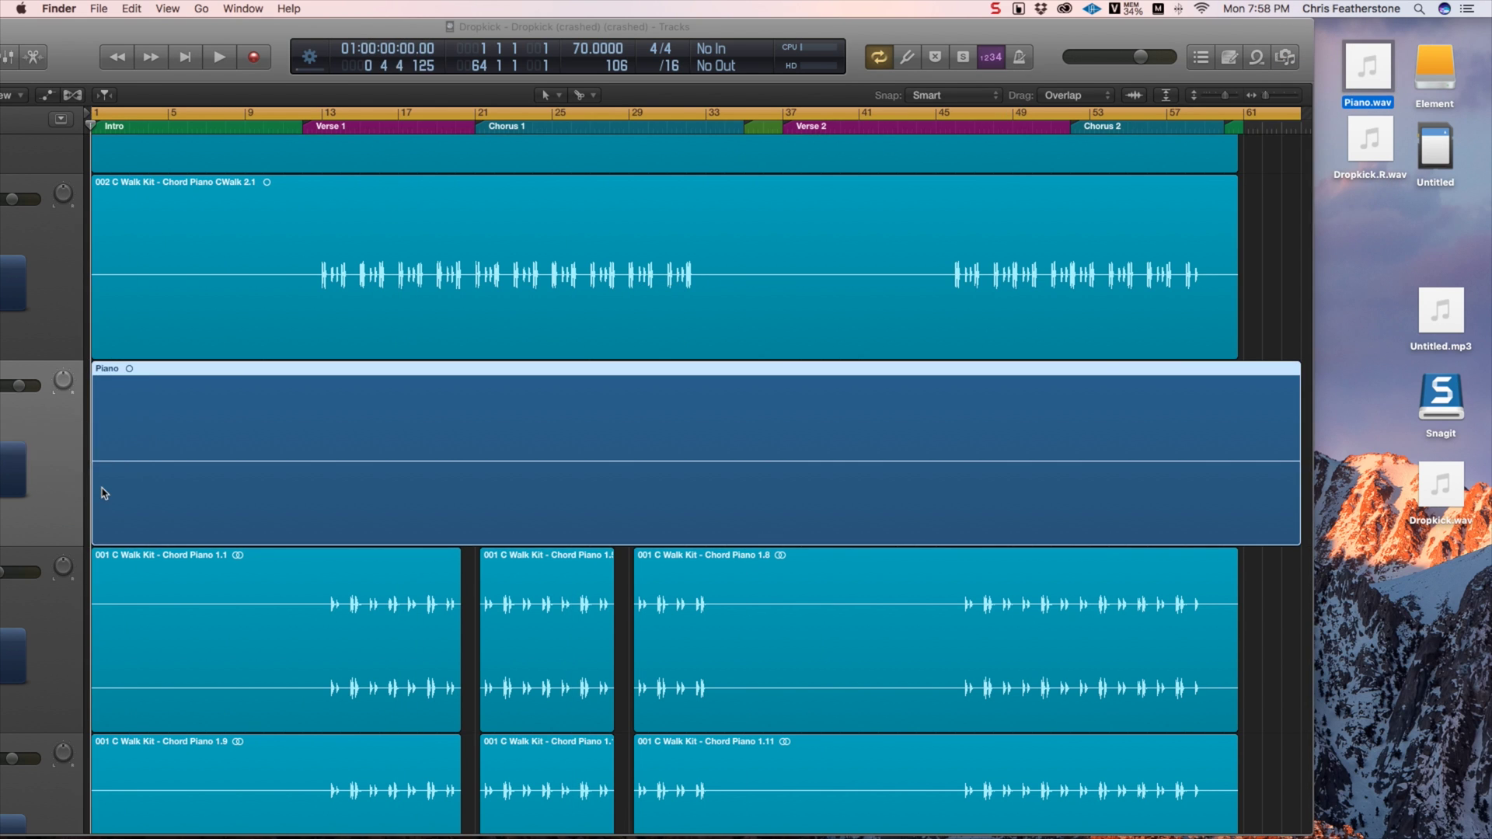
left_click_drag(281, 28, 459, 29)
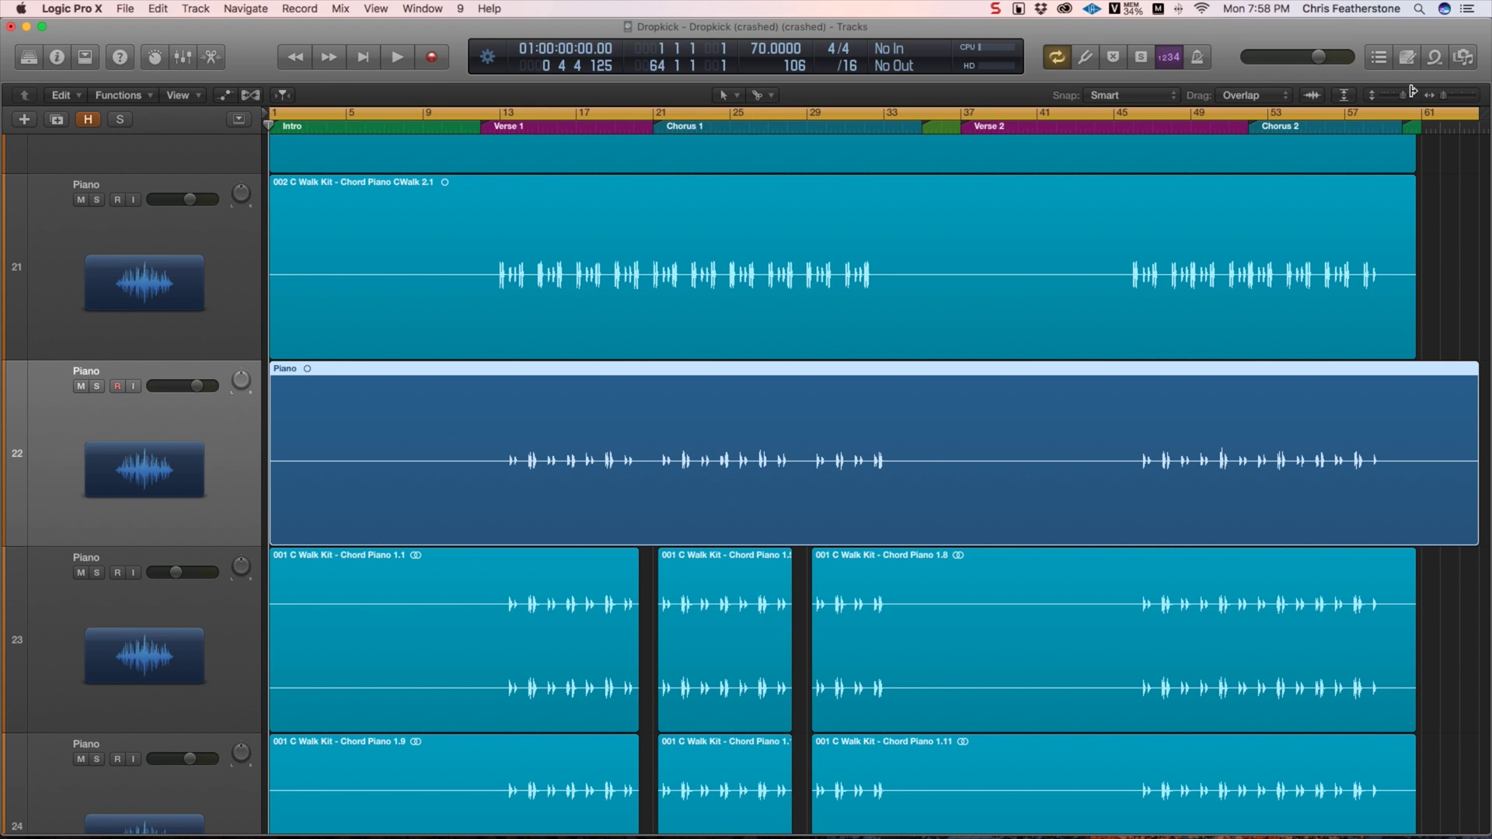
- Shrink the track heights and scroll down to show the new Piano region on track 22
left_click_drag(1404, 96, 1382, 95)
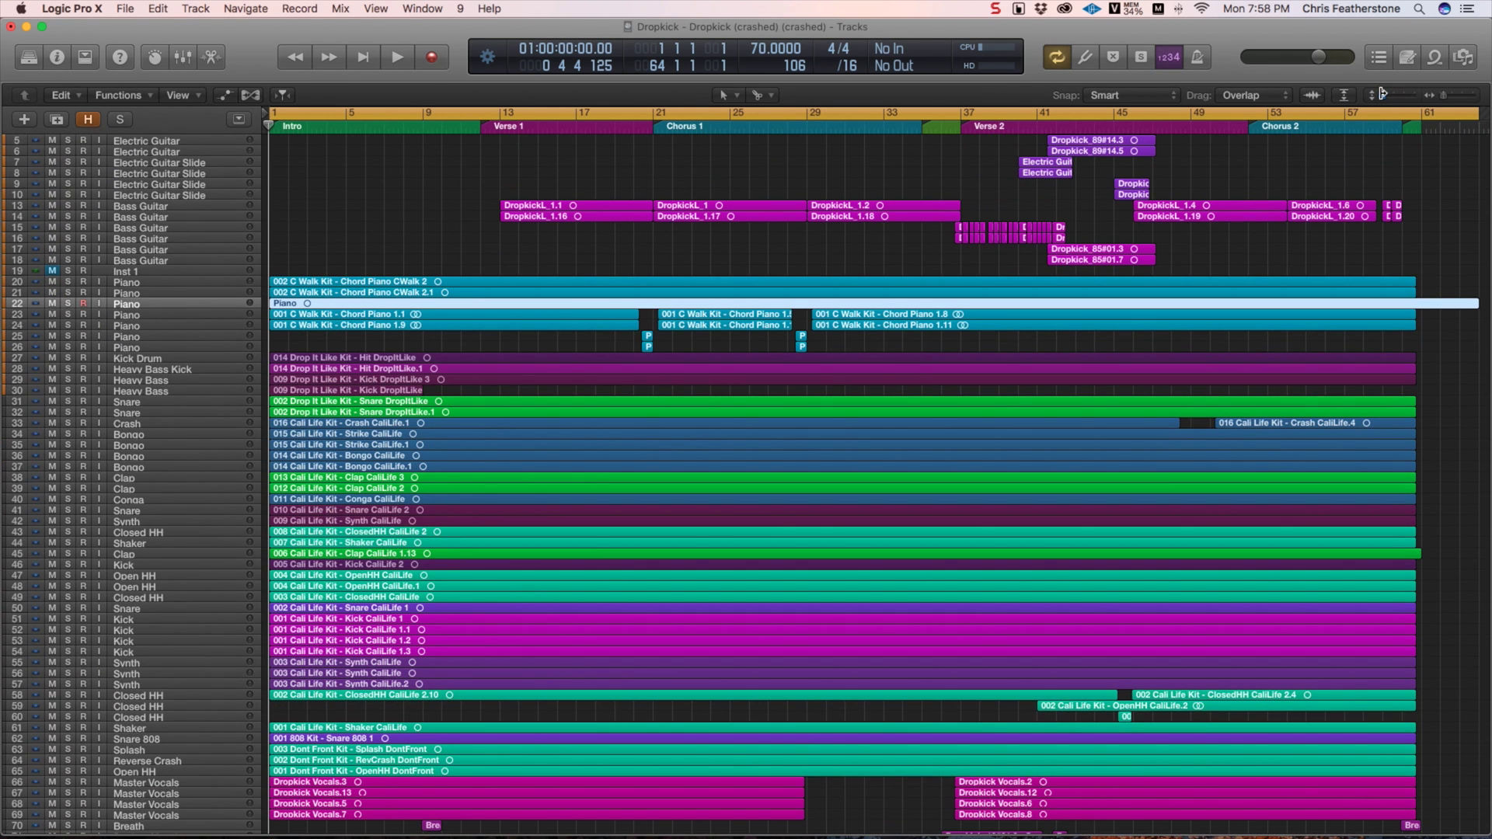
scroll(614, 620, "down", 2)
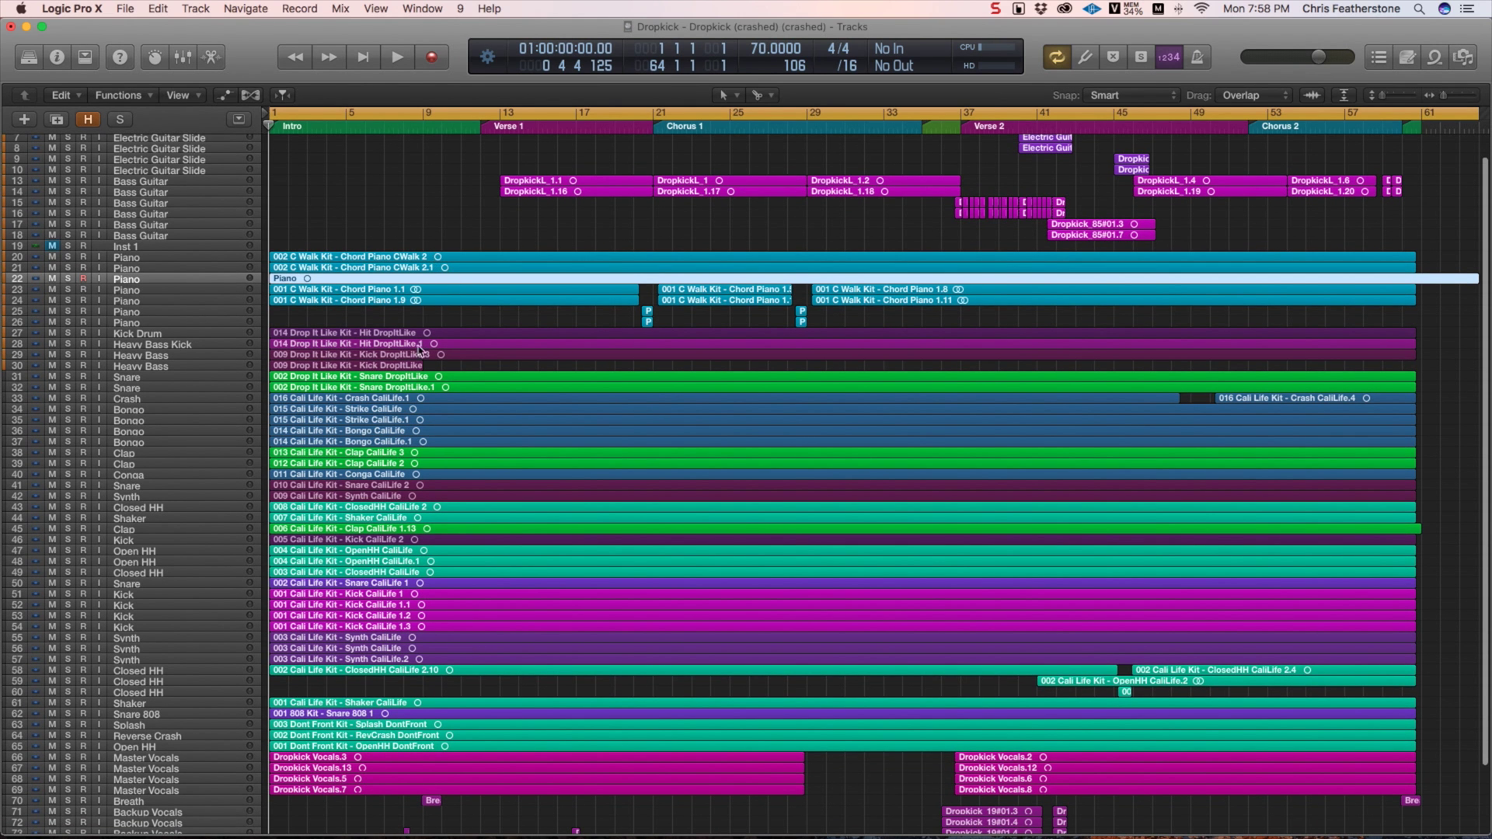
scroll(446, 517, "down", 4)
scroll(452, 533, "down", 3)
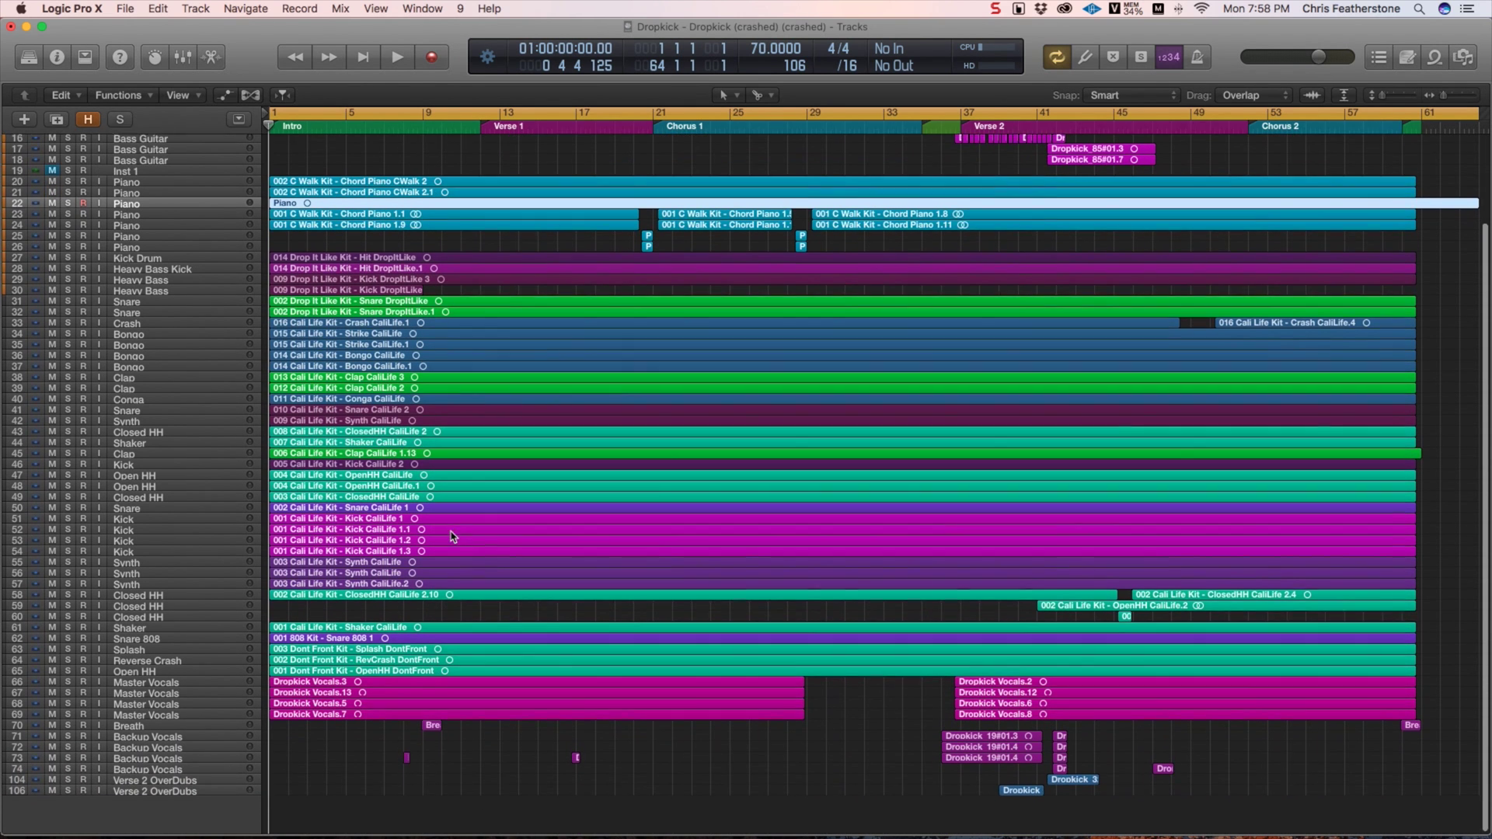